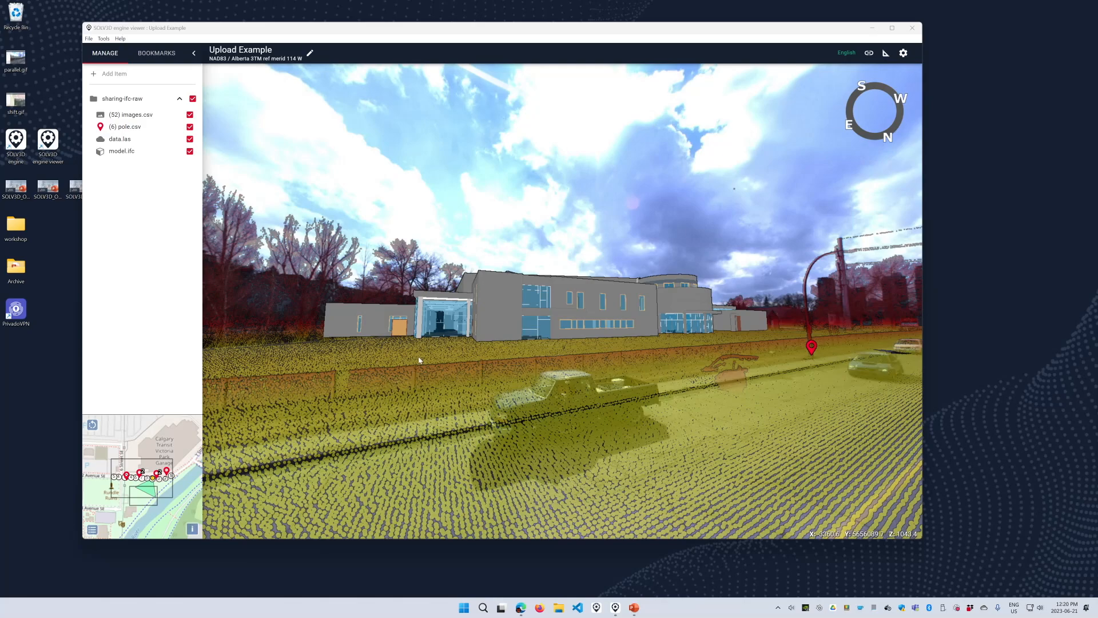
- Look around the street from a new panorama position and open Project Settings
left_click_drag(680, 362, 464, 303)
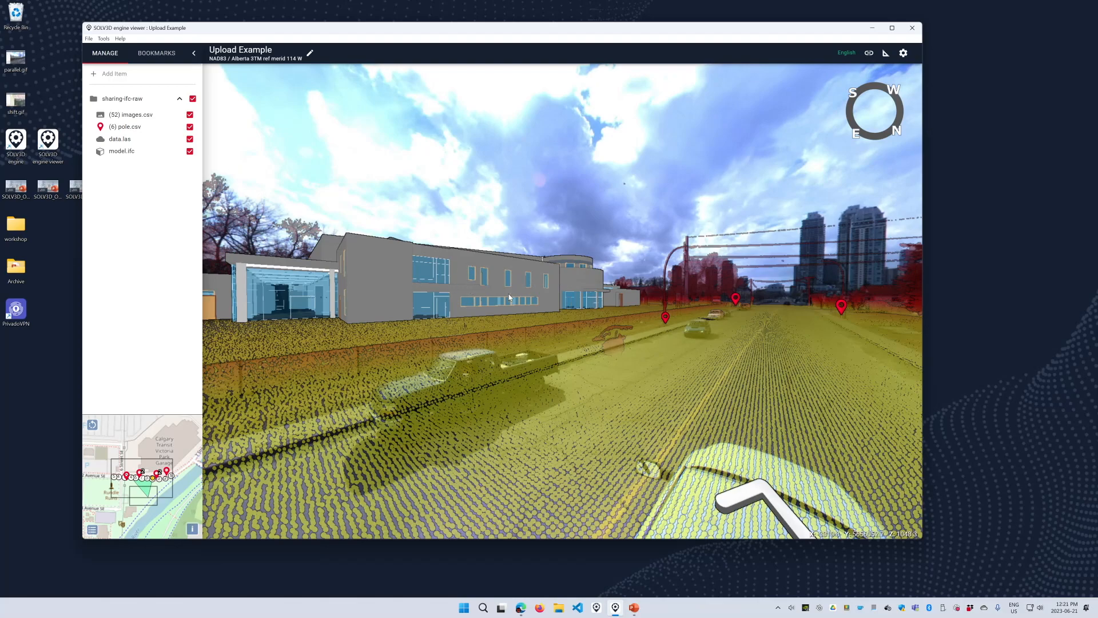
left_click_drag(754, 360, 647, 436)
left_click(647, 436)
left_click_drag(503, 341, 591, 357)
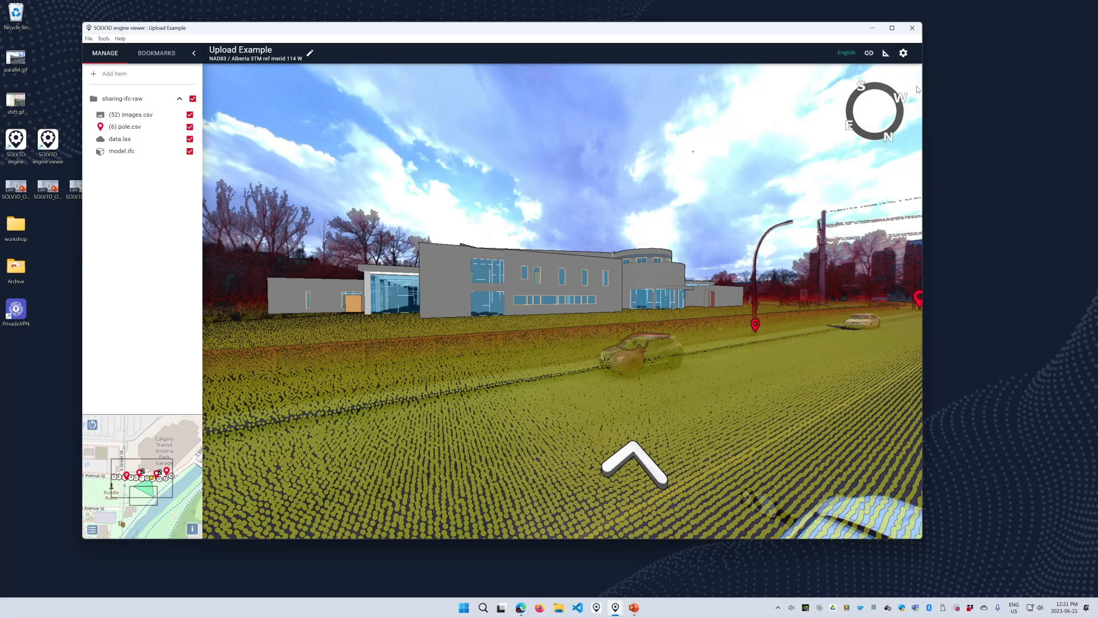
left_click(906, 52)
left_click_drag(719, 326, 552, 318)
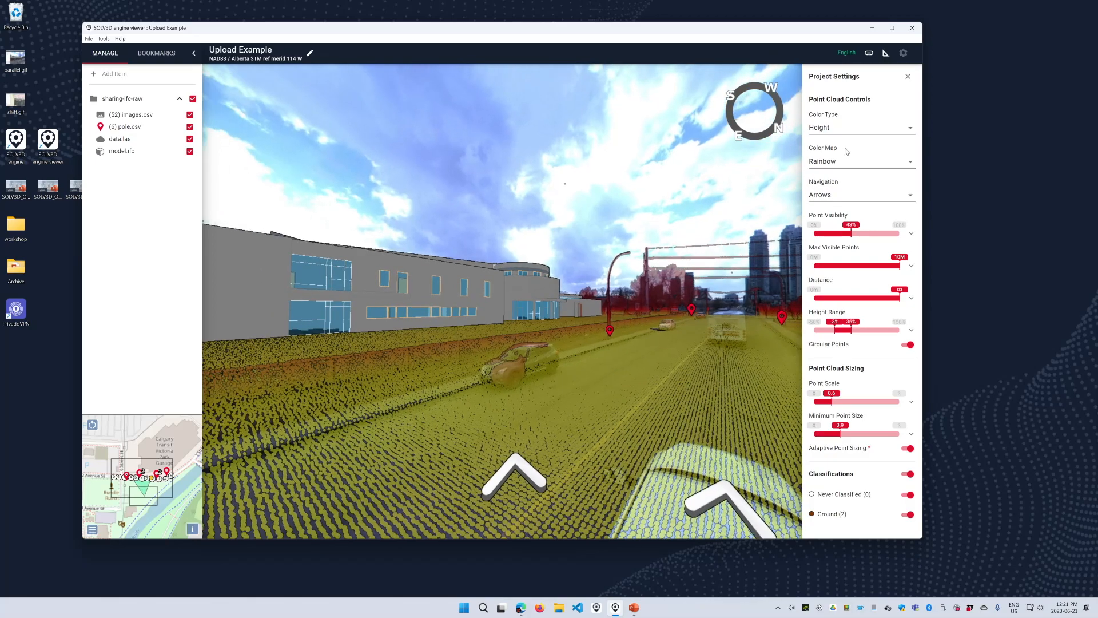
- Switch the point cloud to Color, set visibility to 22% and point scale to 0.4, then close settings
left_click(839, 127)
left_click(839, 112)
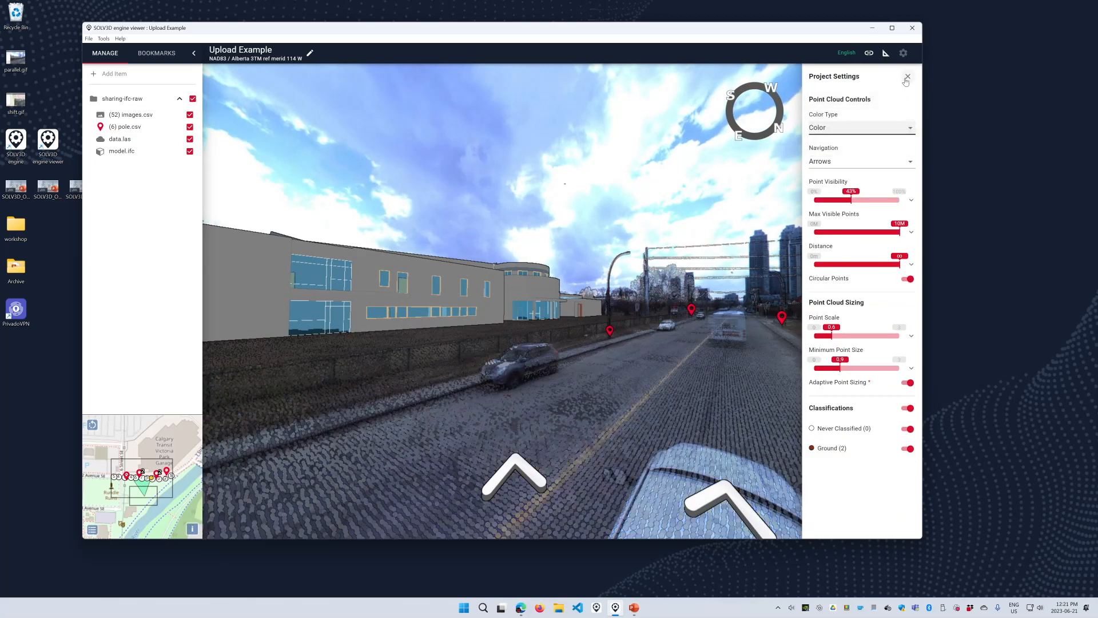
left_click_drag(854, 191, 833, 200)
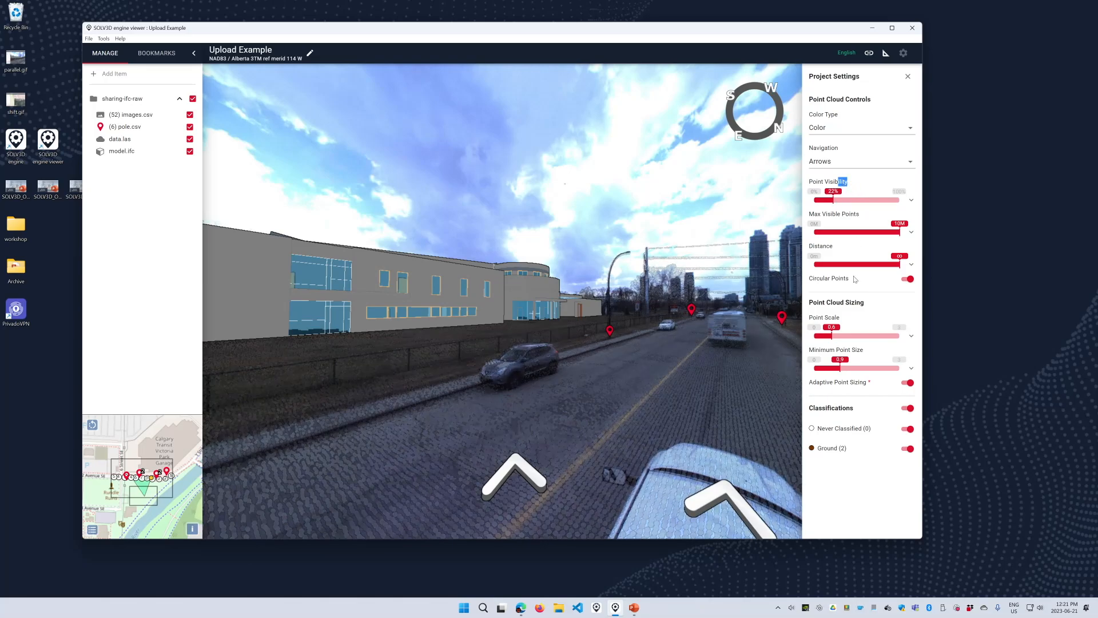
left_click_drag(831, 336, 826, 335)
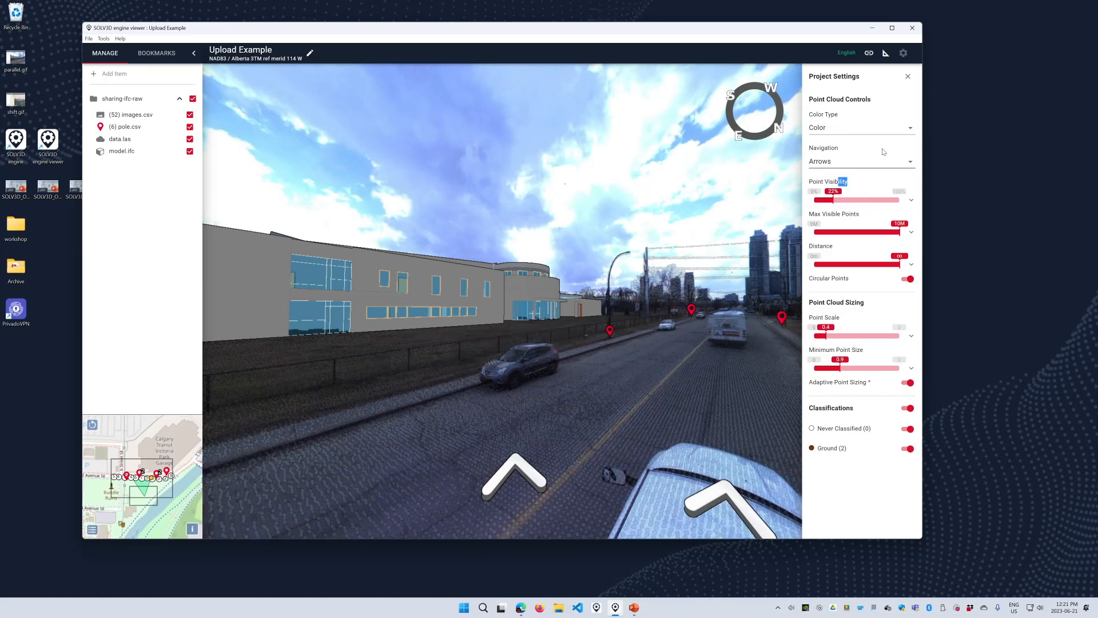
left_click(908, 76)
left_click_drag(471, 288, 597, 264)
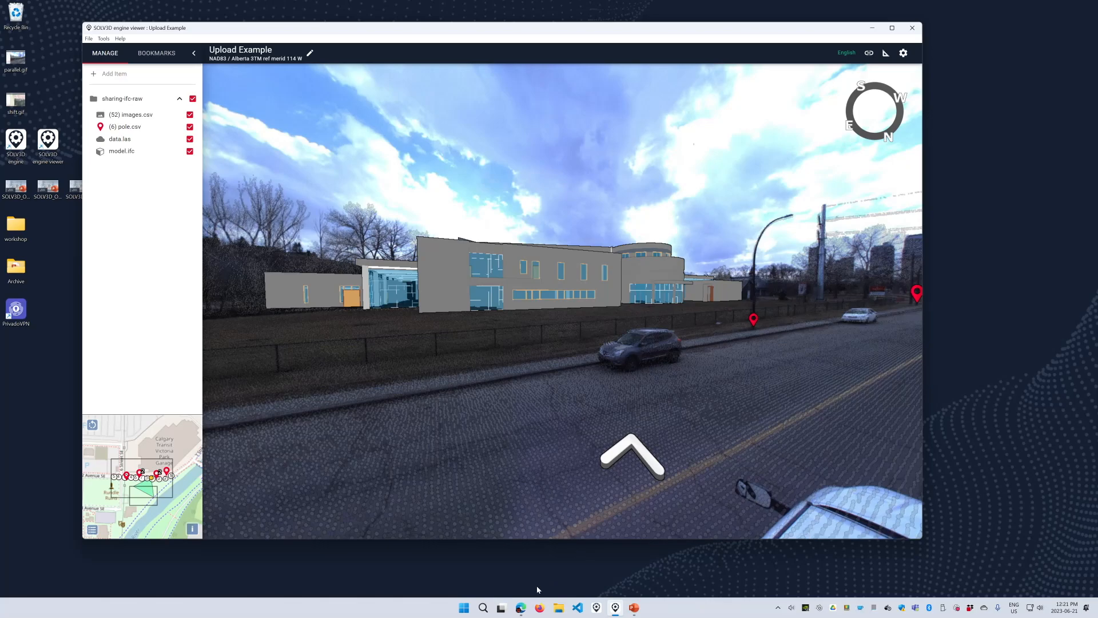
- Open the Solv3D Engine registration form and enter the first and last name
left_click(521, 608)
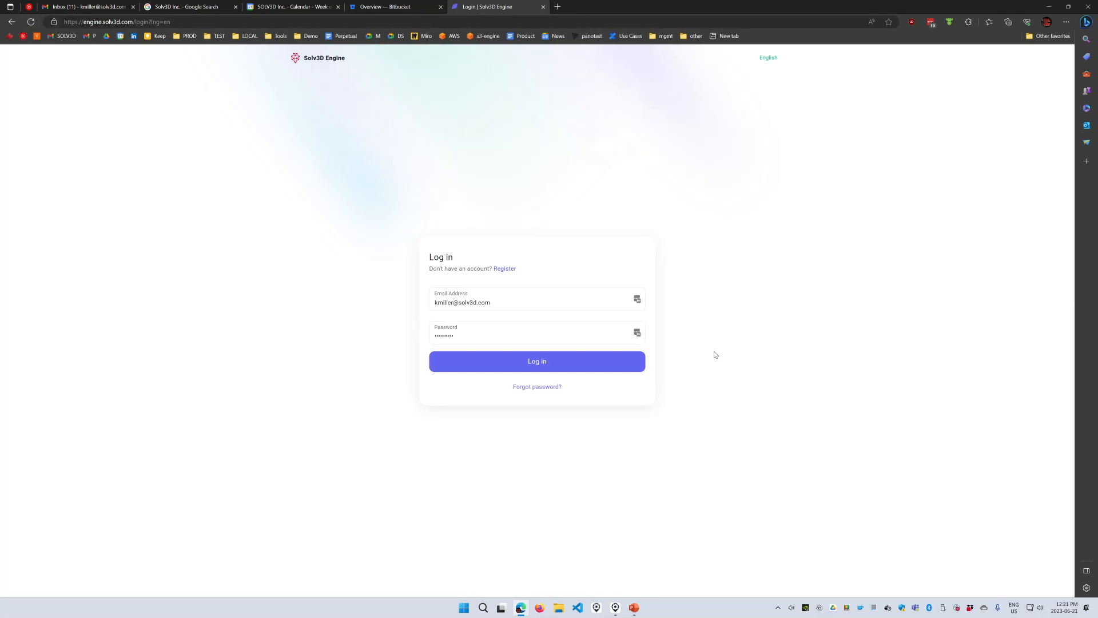
left_click(503, 269)
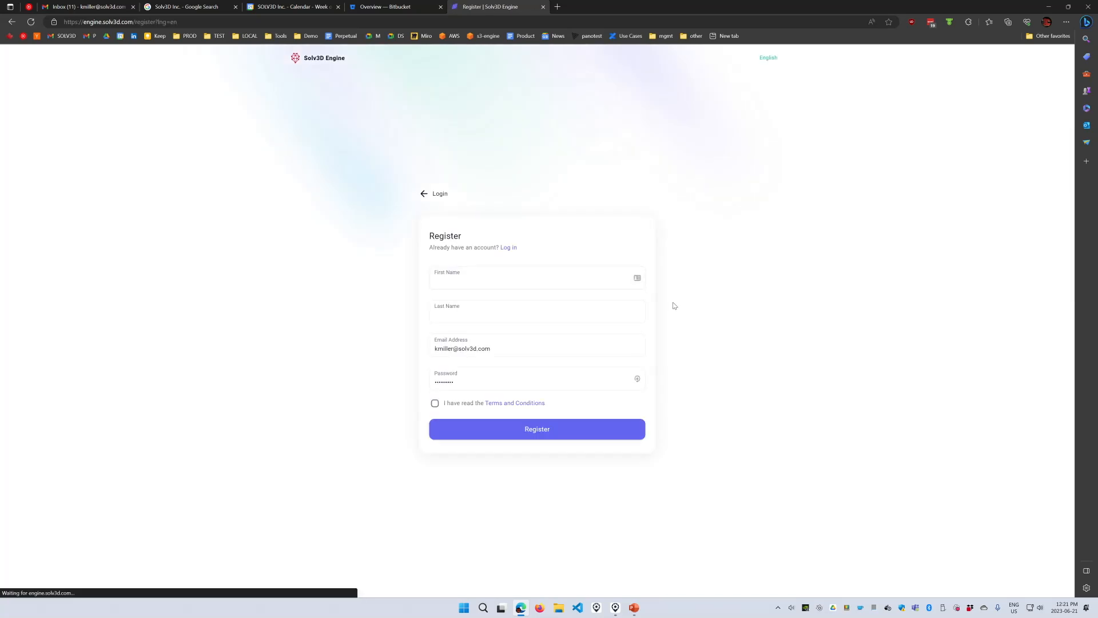
left_click(482, 283)
type("Kevin")
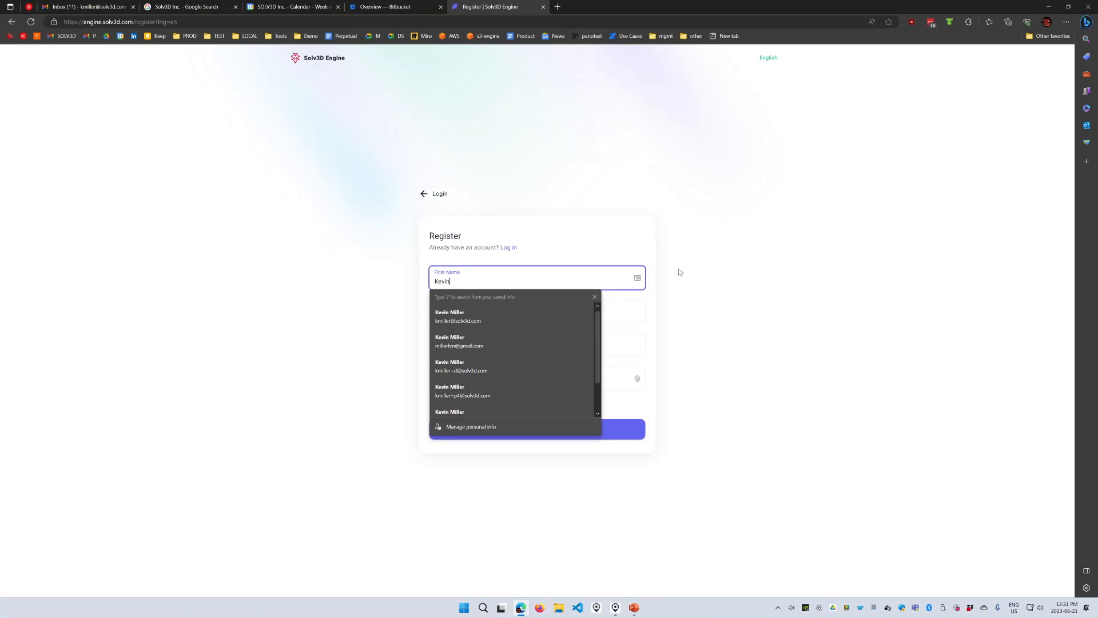
key("Tab")
type("Miller")
key("Tab")
- Add a '+d2' suffix to the email, enter a password, accept the terms and register
key("Home")
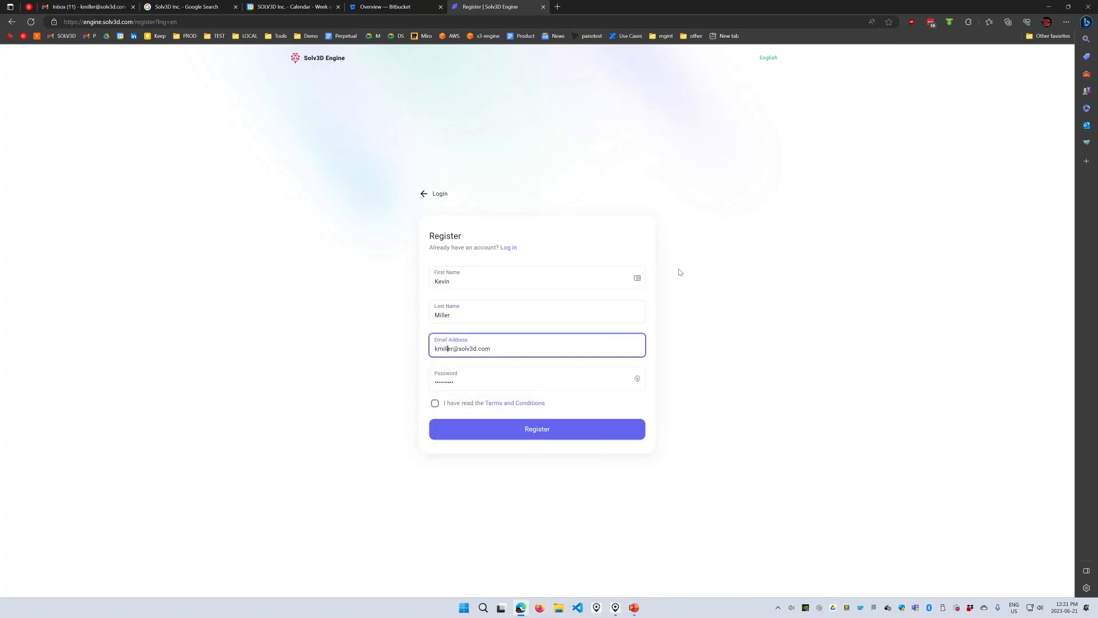
key("Right")
key("Right")
key("Right")
key("Right")
key("Right")
key("Right")
key("Right")
type("+d2")
key("Tab")
type("•••••••")
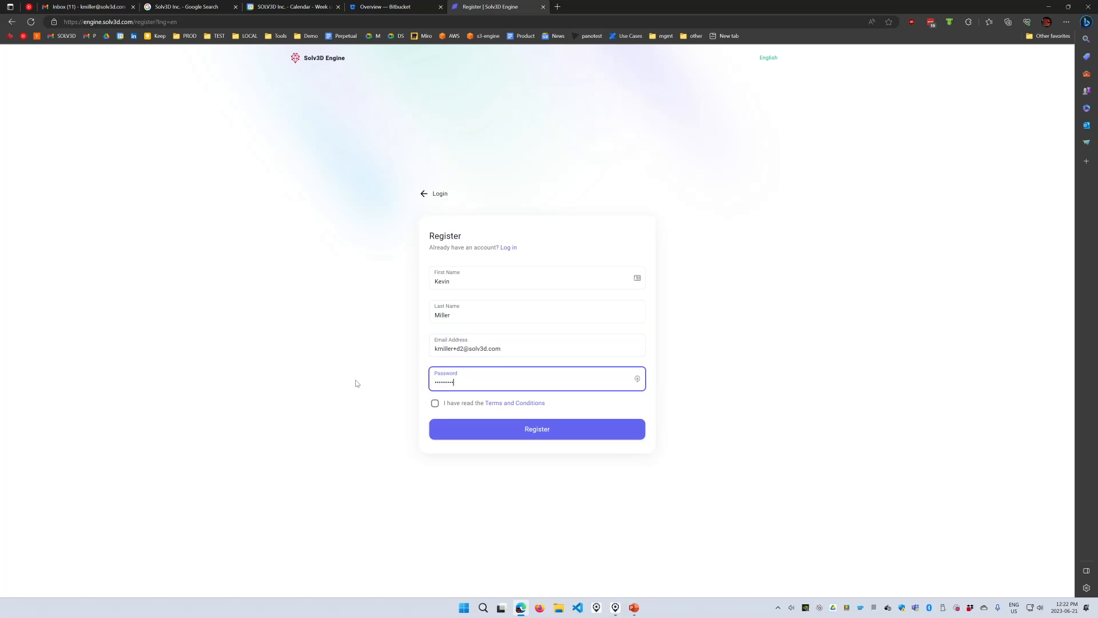
left_click(435, 403)
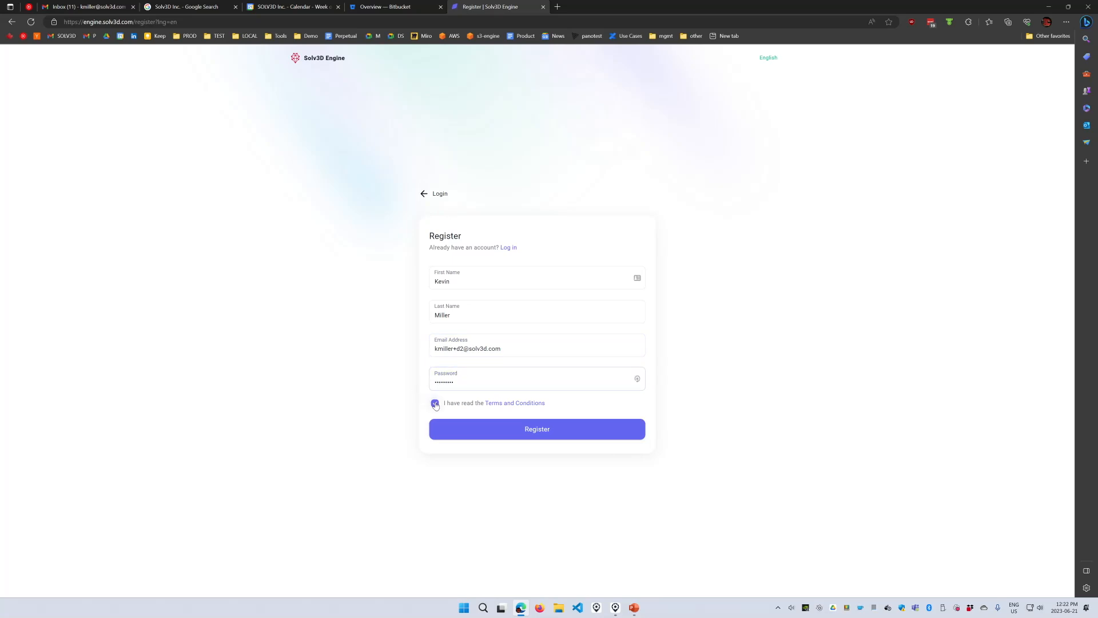
left_click(538, 434)
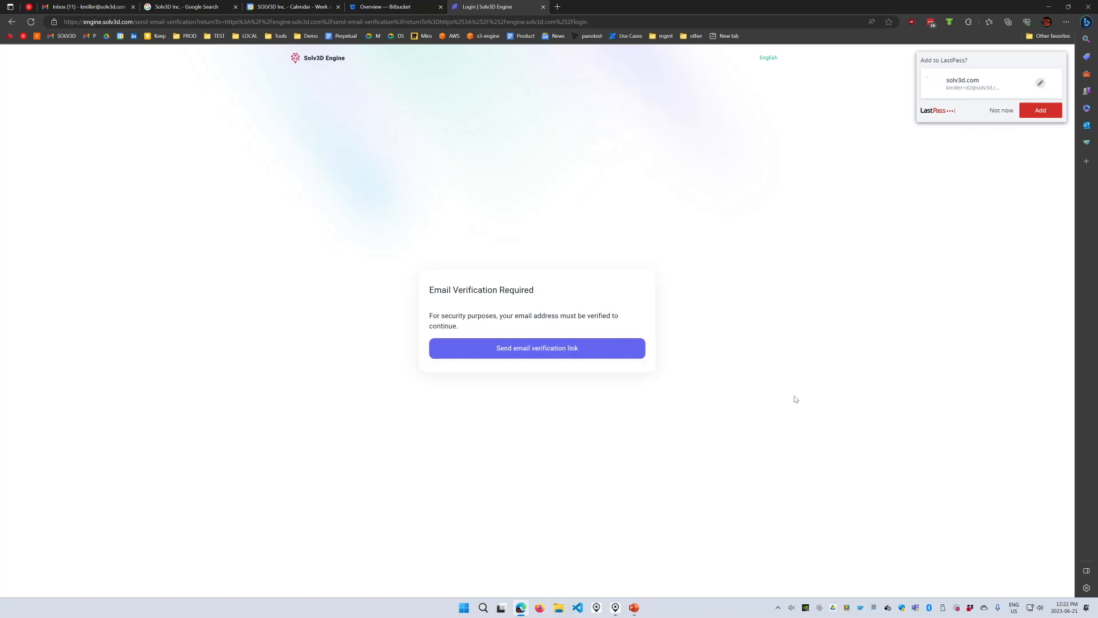
- Dismiss the LastPass prompt, give Gmail its own maximized window, and use Verify Email Now in the Solv3D email
left_click(1001, 113)
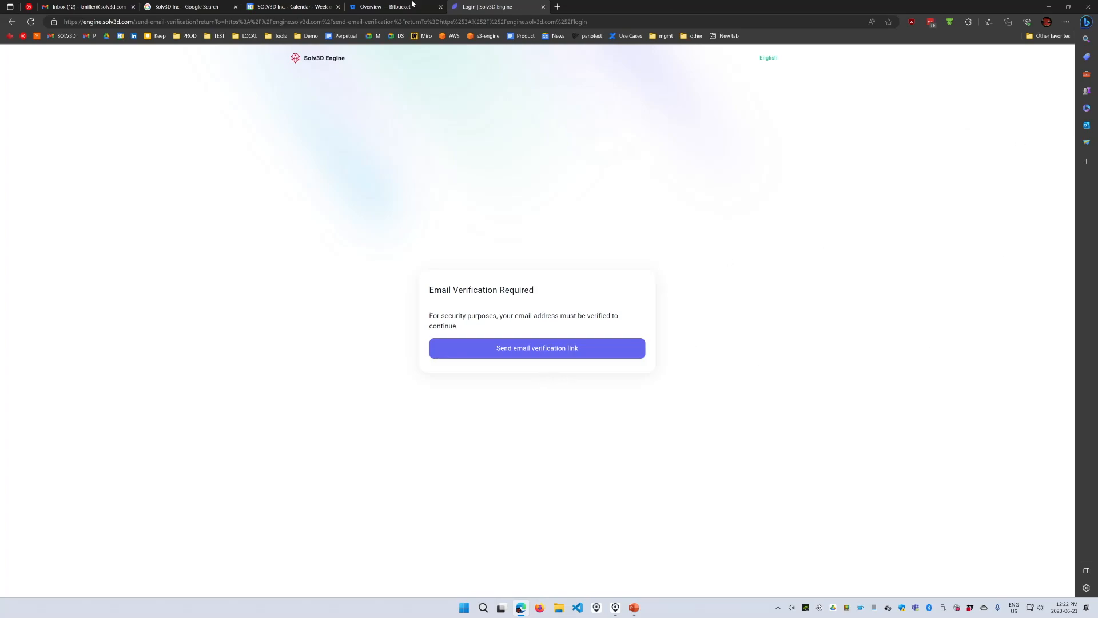
left_click_drag(104, 4, 1097, 282)
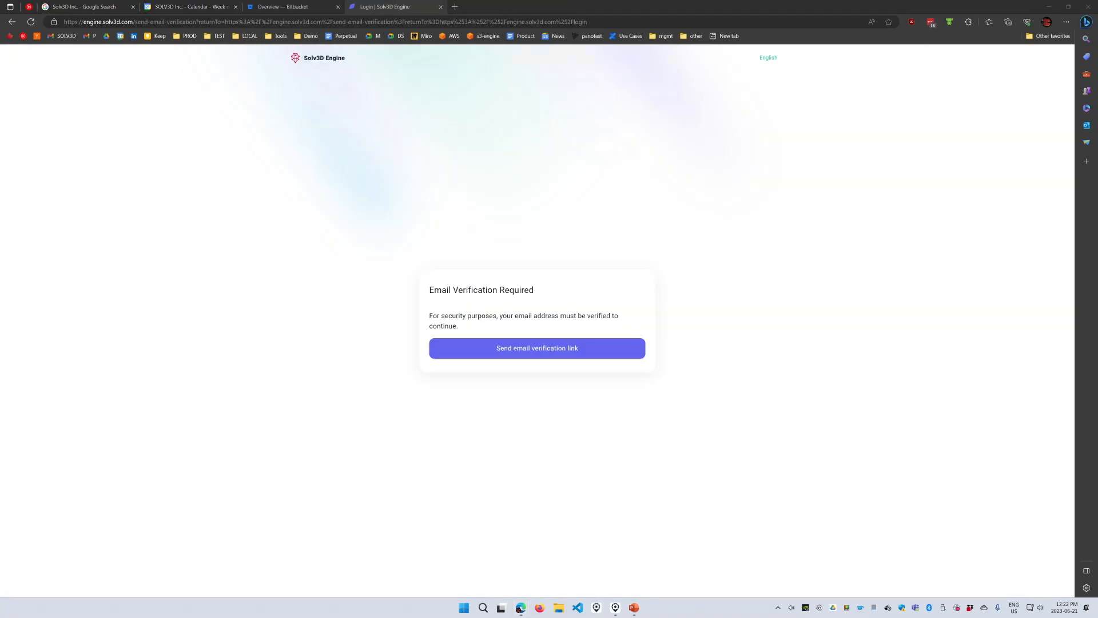
left_click_drag(1097, 282, 433, 111)
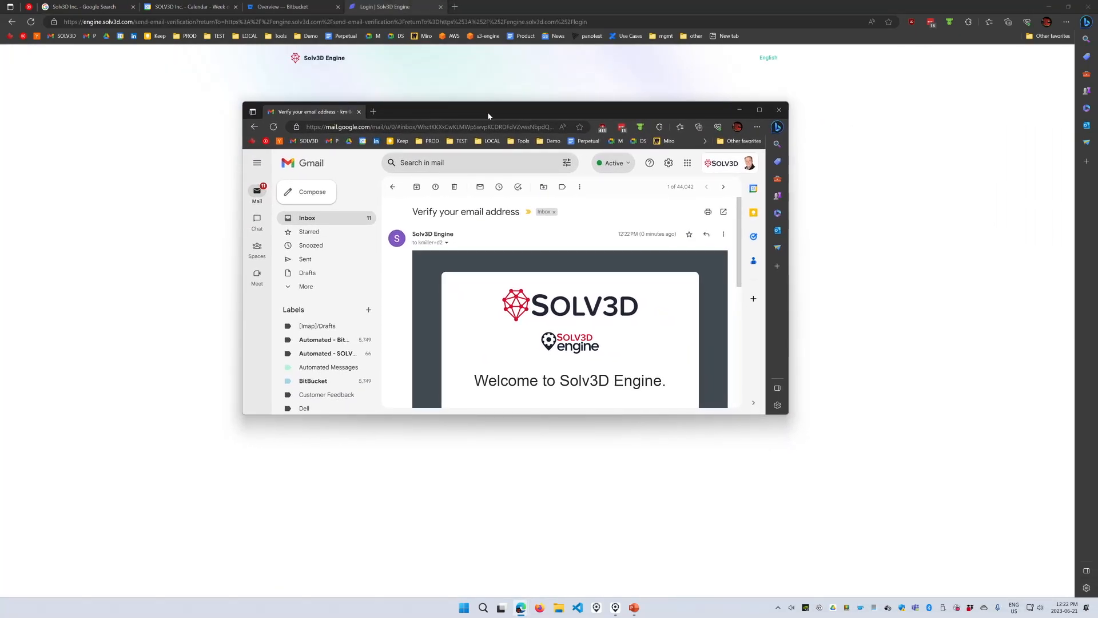
double_click(488, 115)
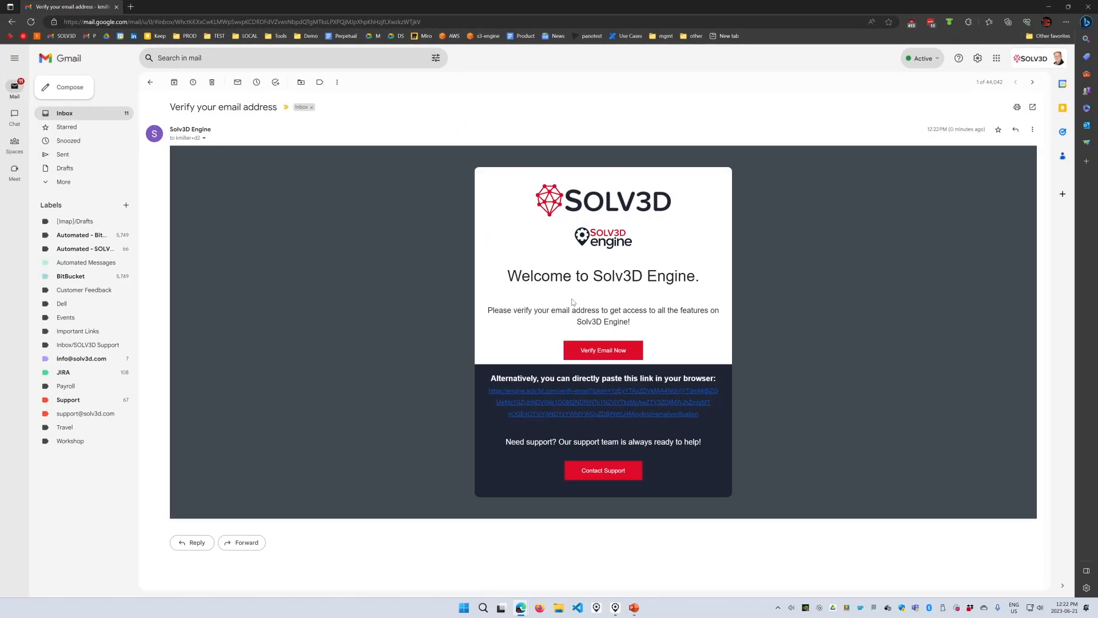
left_click(606, 352)
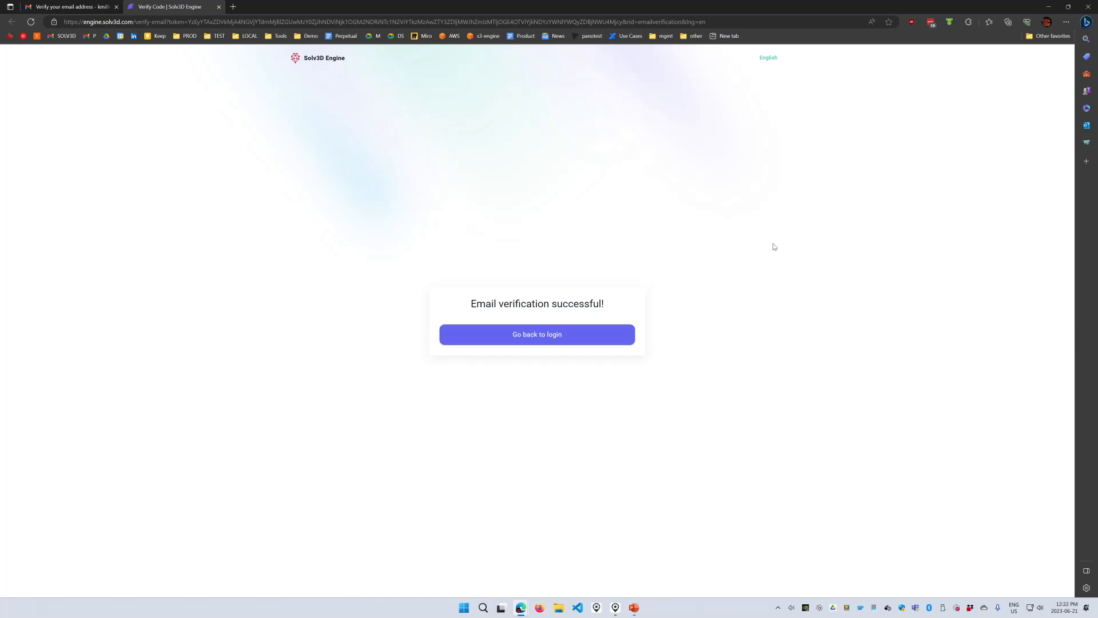
- Reach the empty Projects dashboard, check its map and grid views, and bring back the Upload Example viewer
left_click(523, 339)
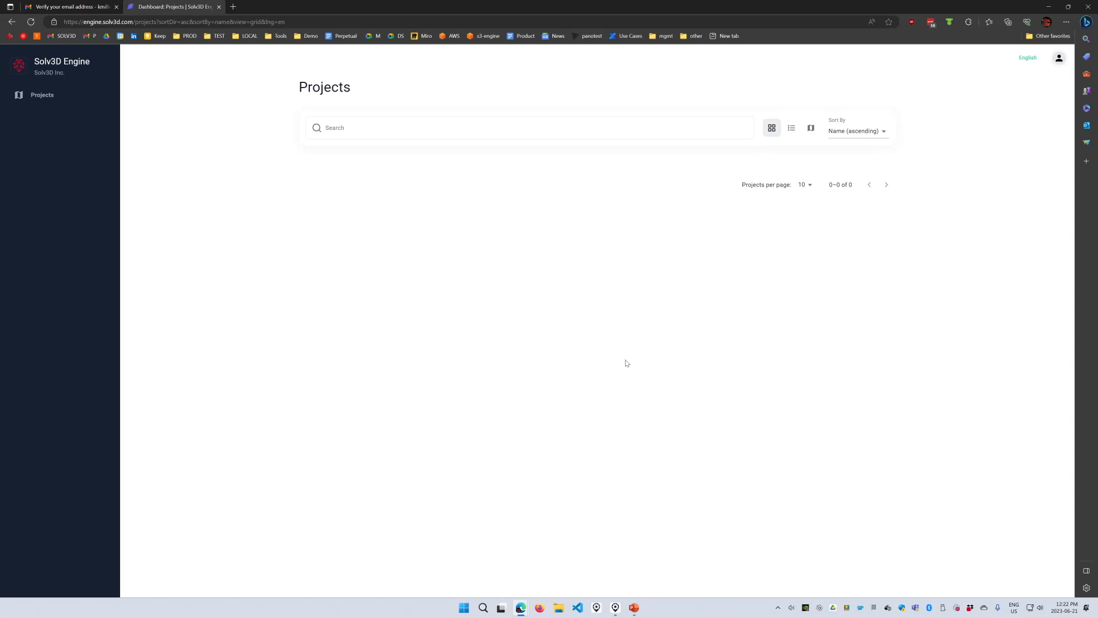
left_click(810, 128)
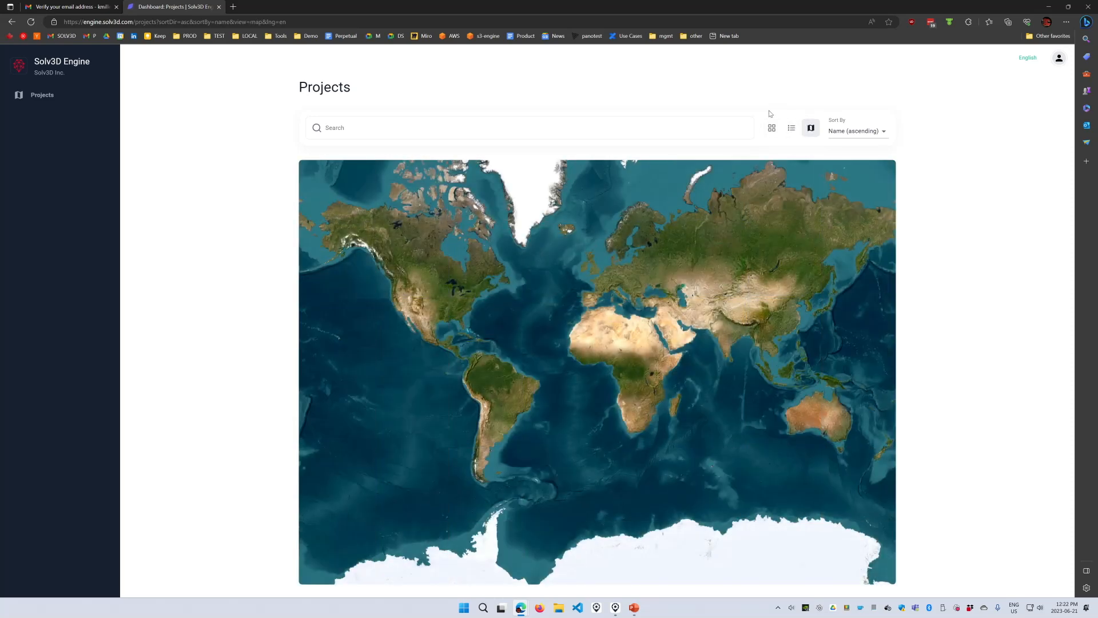
left_click(772, 128)
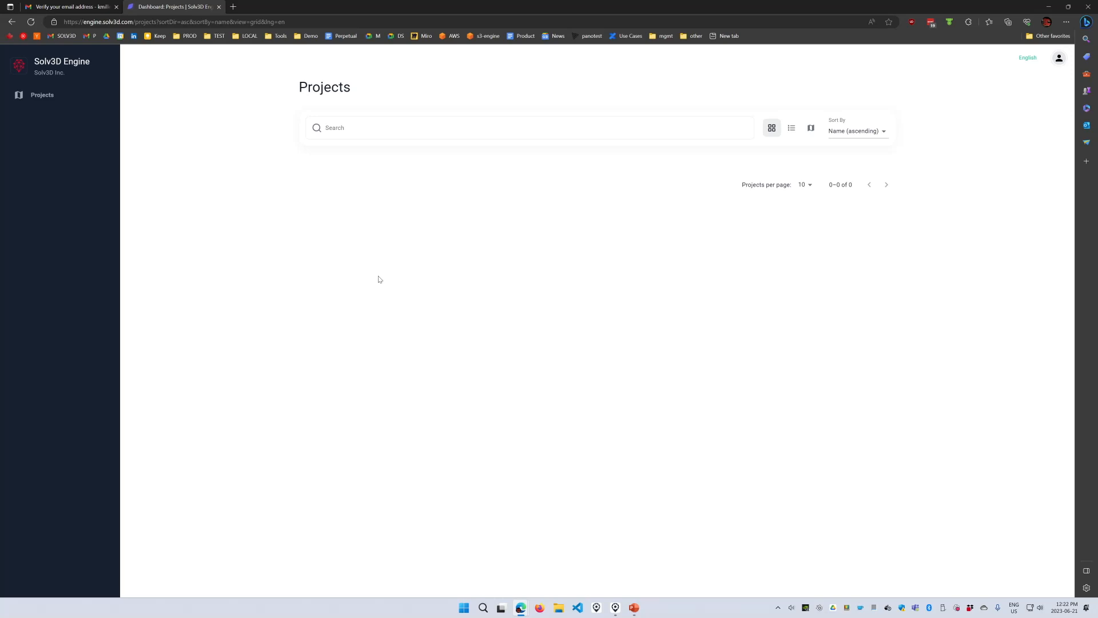
left_click(615, 606)
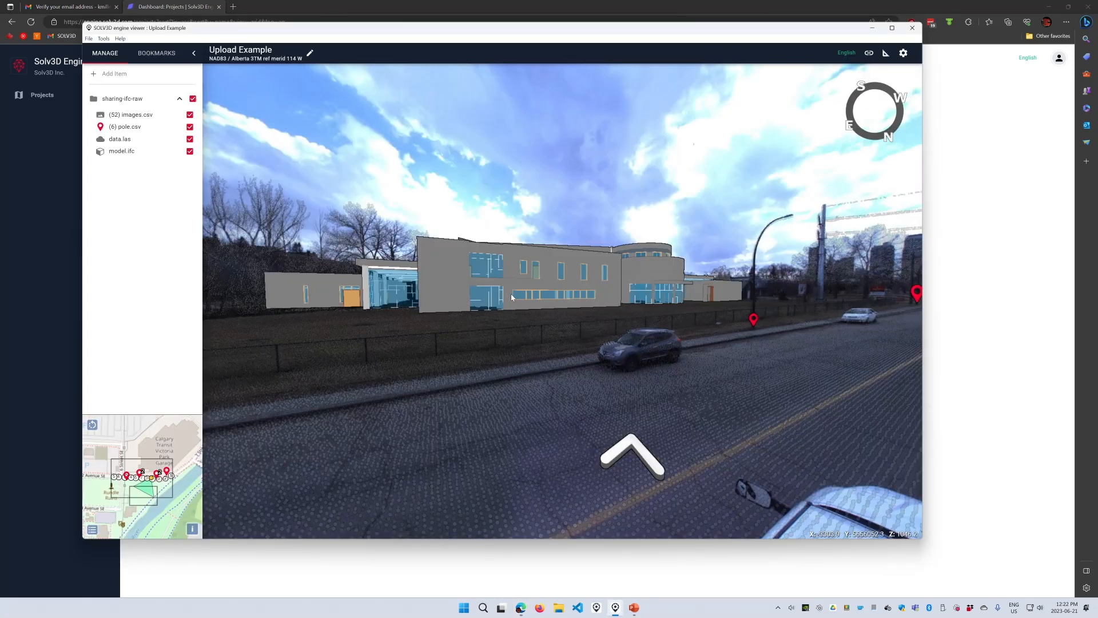
- Choose Tools > Export > Cloud to export the Upload Example project
left_click(104, 38)
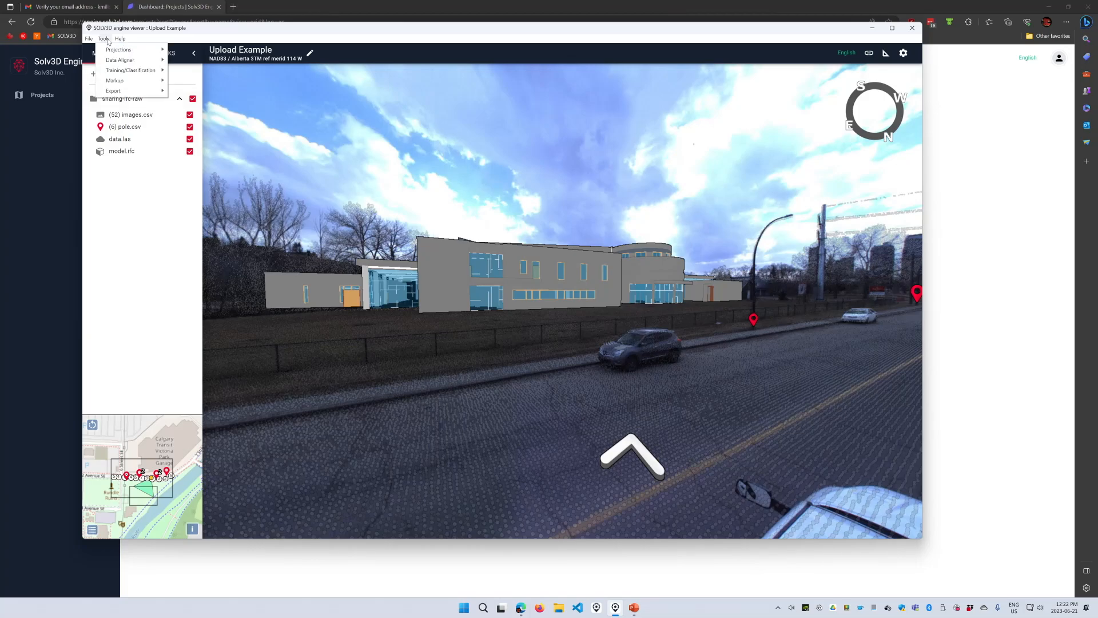
mouse_move(118, 93)
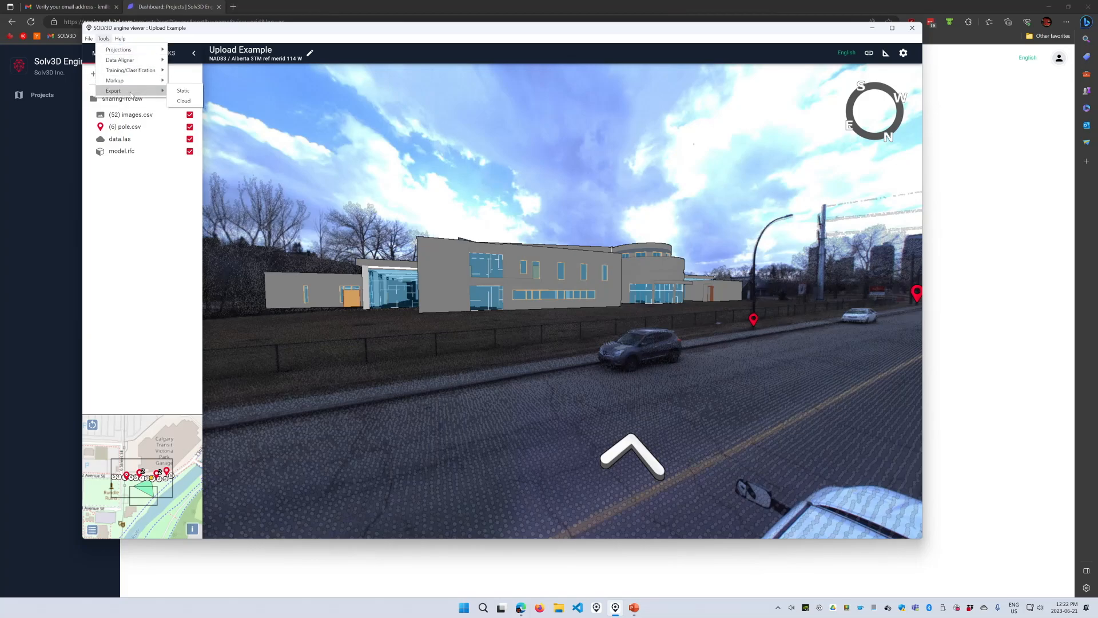
left_click(183, 101)
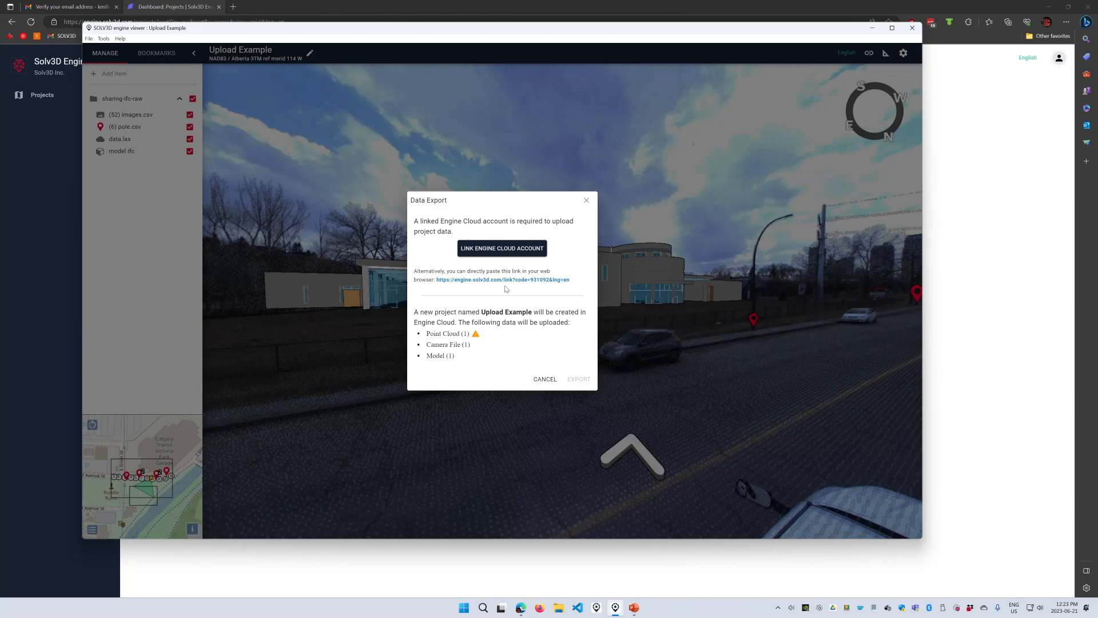
- Link the viewer to the Engine Cloud account, close the confirmation tab, and return to the viewer
left_click(483, 251)
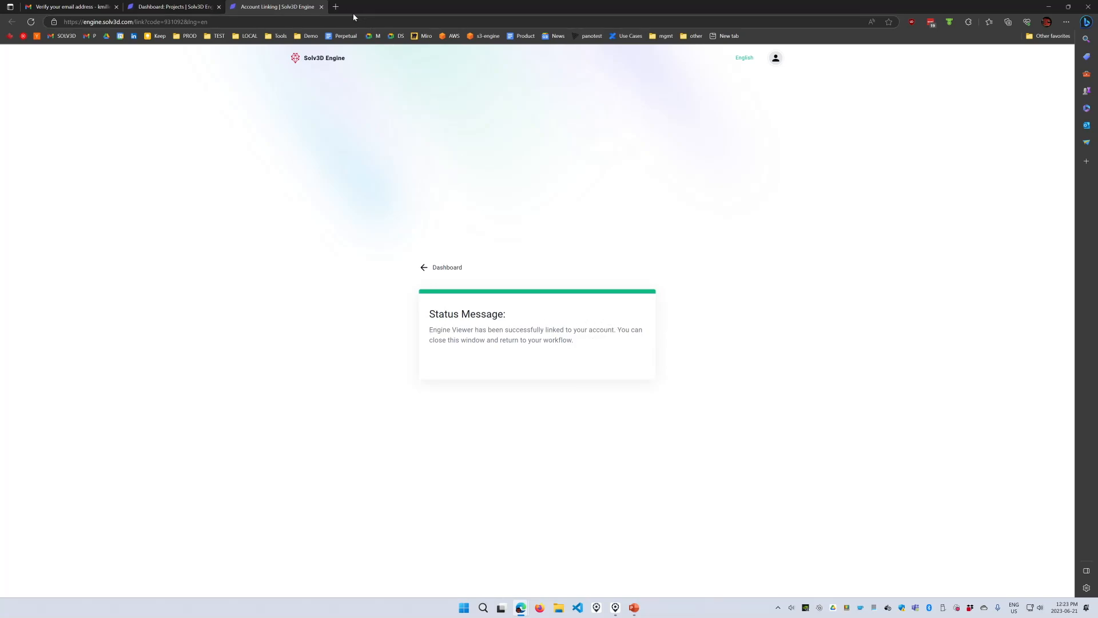
left_click(322, 7)
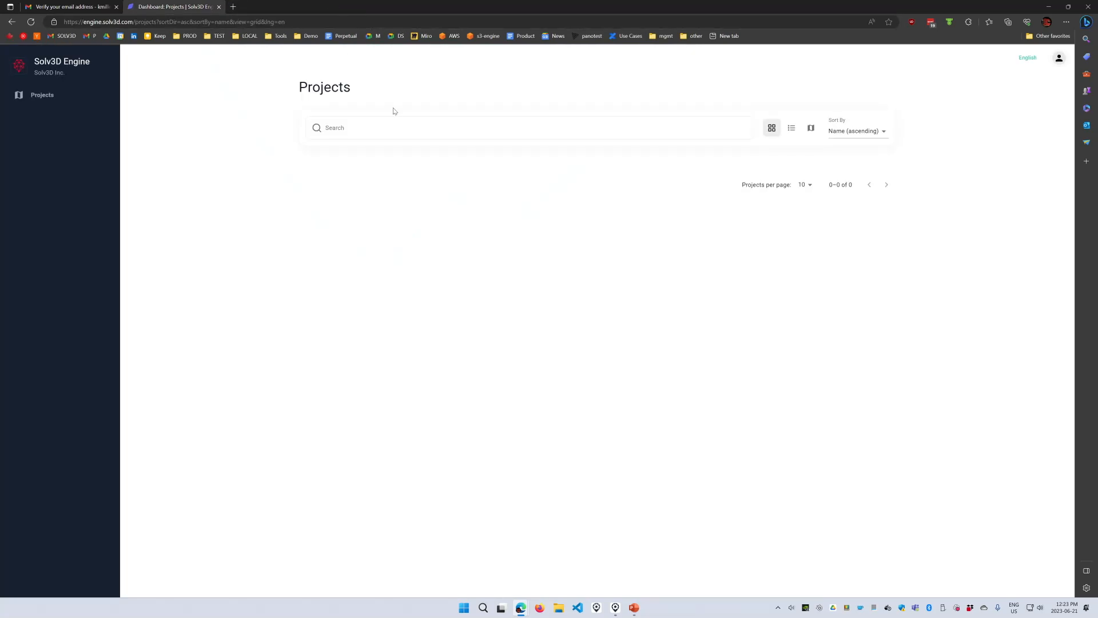
left_click(616, 608)
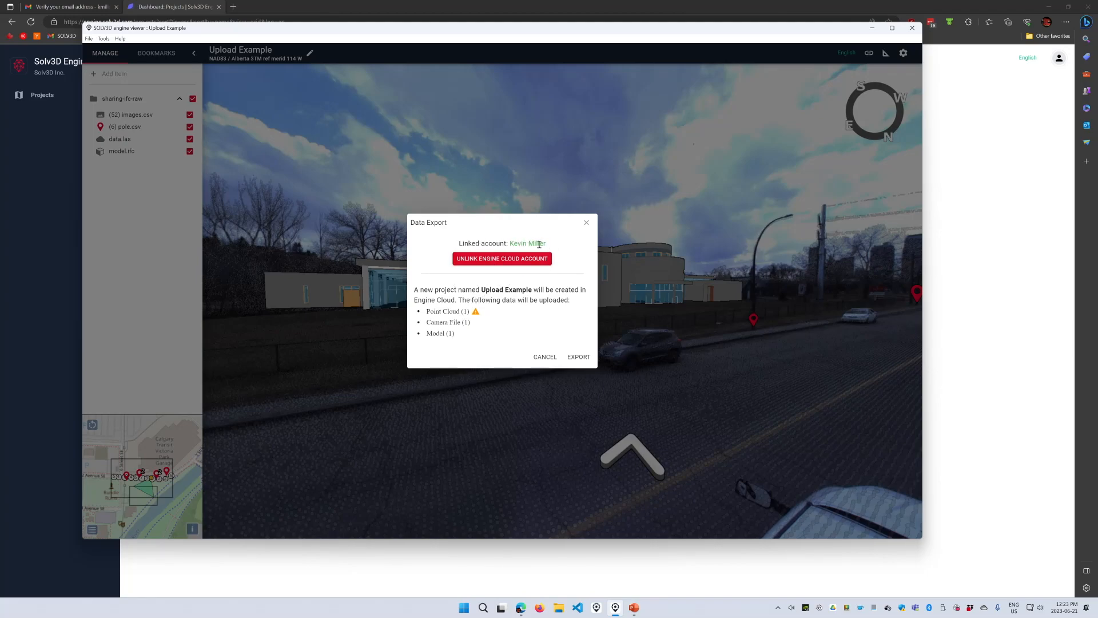
- Export Upload Example to Engine Cloud and let all 54 files upload to 100%
left_click(578, 356)
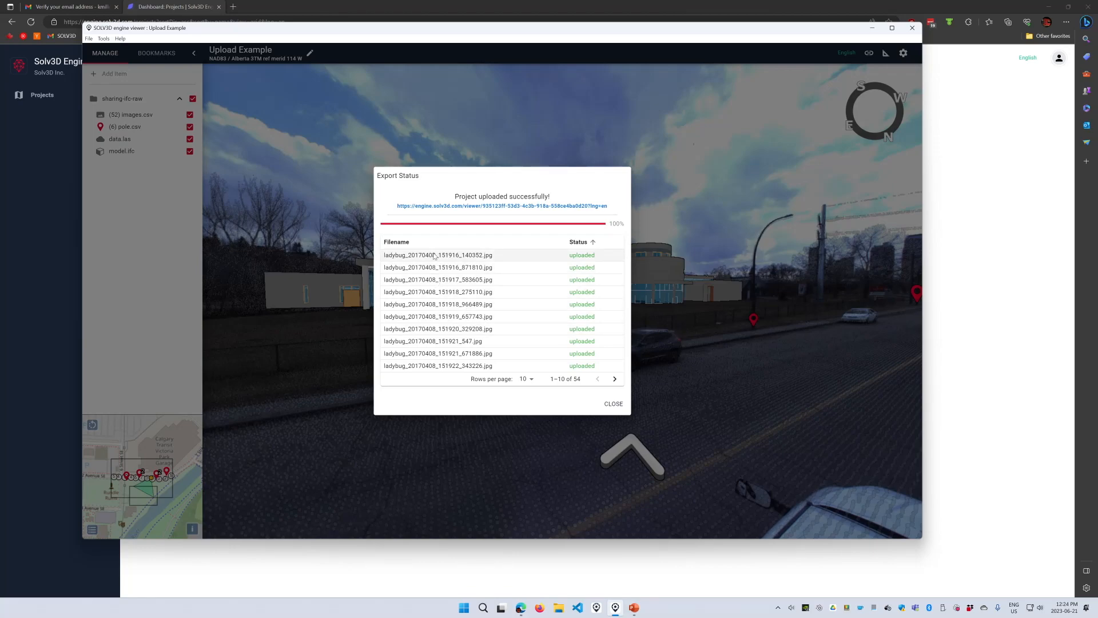
- Open the uploaded Upload Example in the web viewer, then go Home to the Projects dashboard
left_click(476, 208)
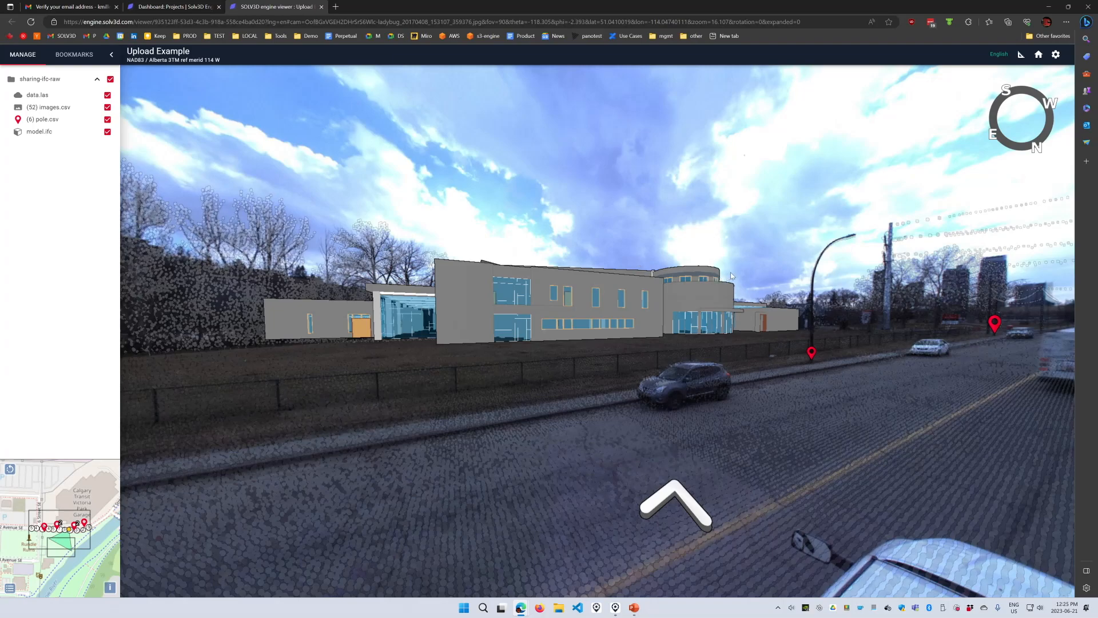
left_click(1040, 55)
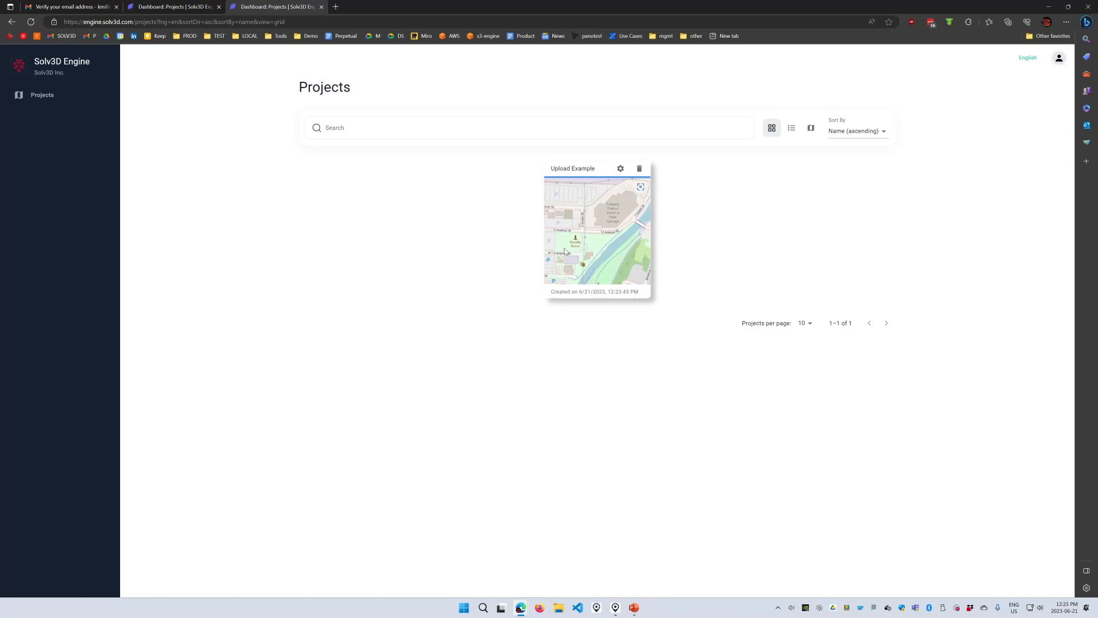
- In Upload Example's settings, enable Allow anyone with link, select its viewer URL, and launch Firefox
left_click(621, 169)
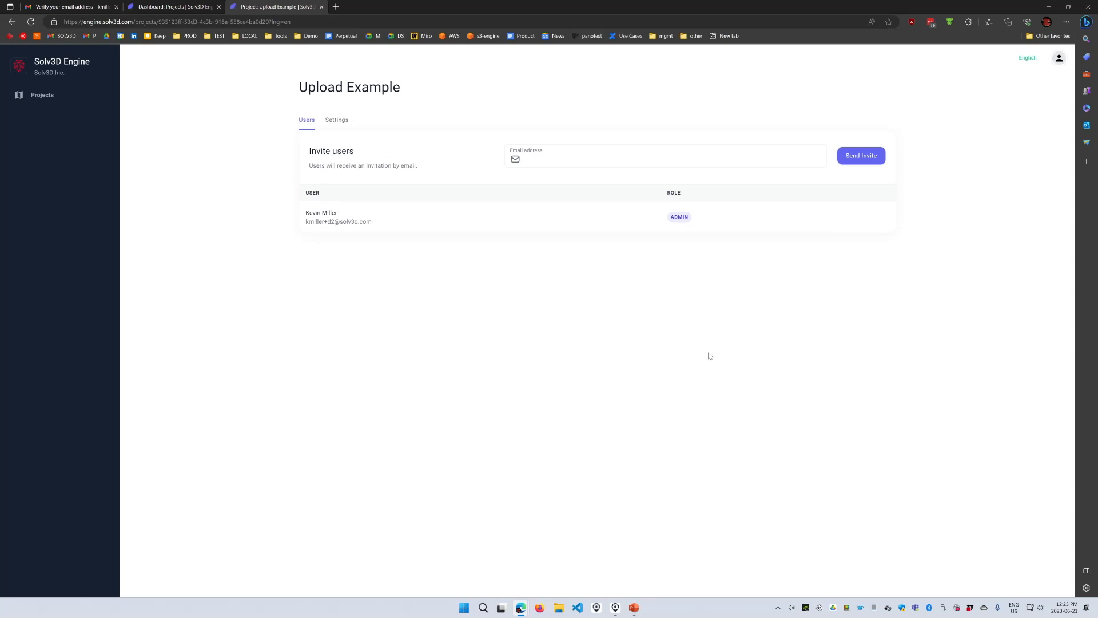
left_click(336, 122)
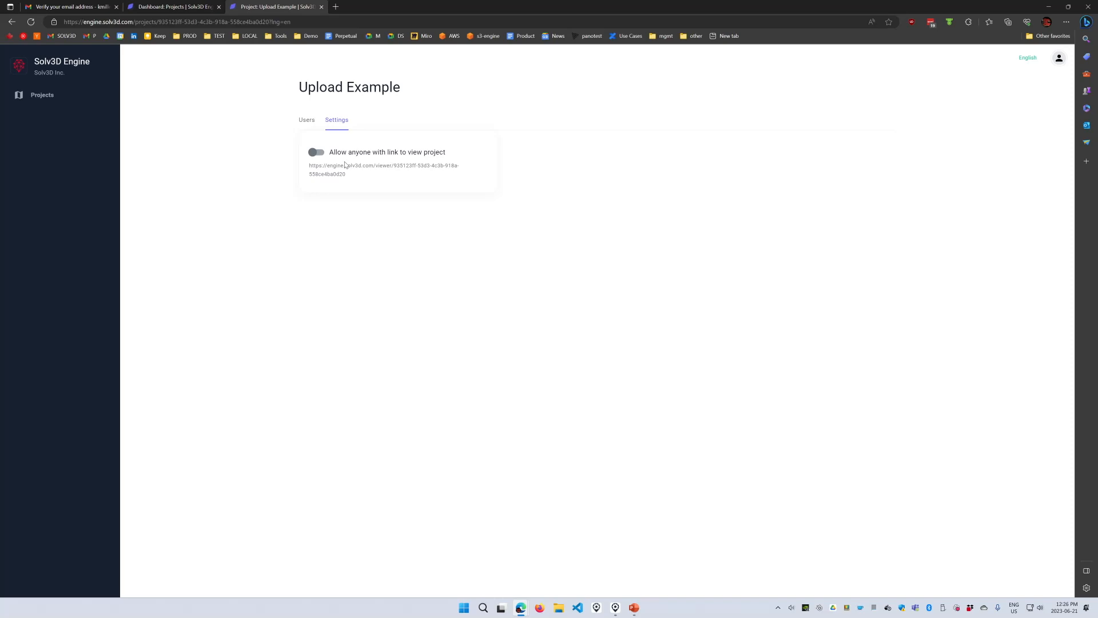
left_click(317, 154)
left_click_drag(350, 176, 309, 165)
key("ctrl+c")
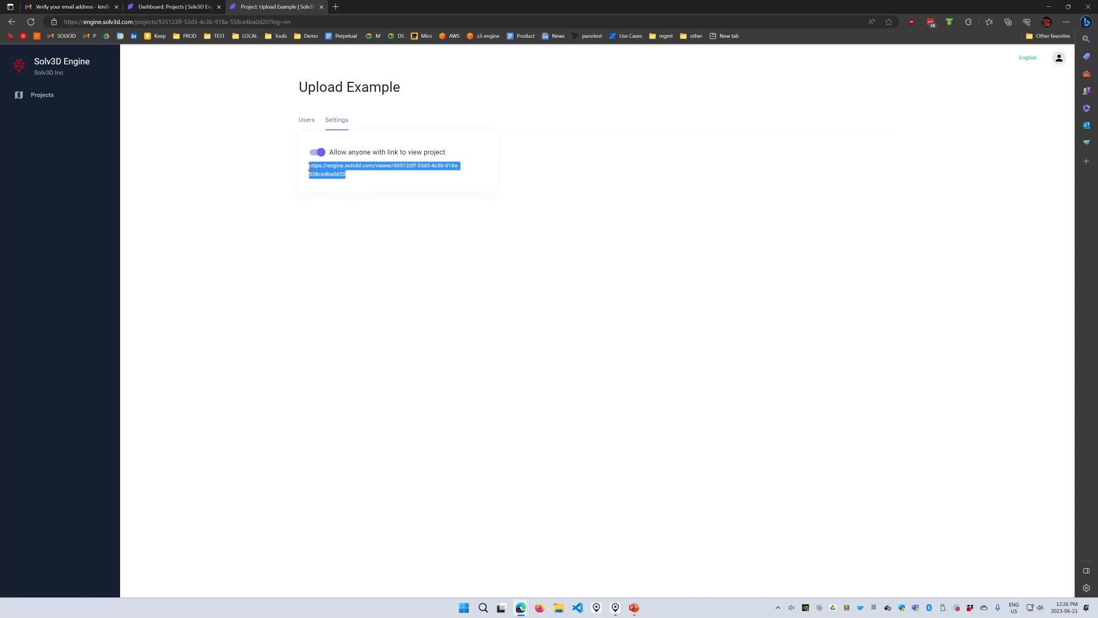
left_click(539, 612)
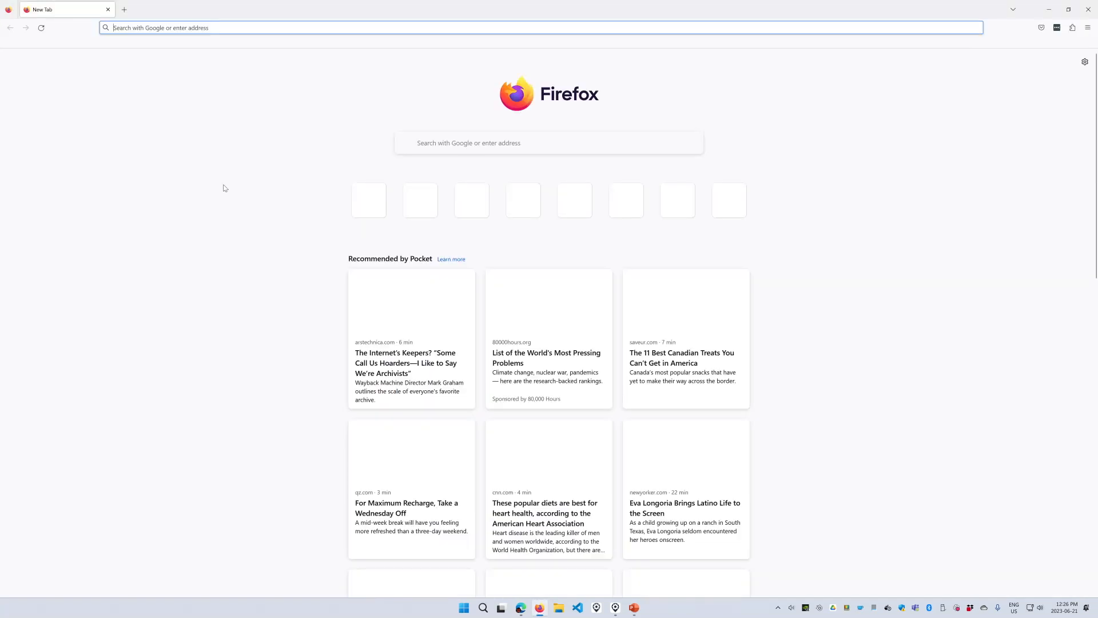
- Load the copied Upload Example viewer link in Firefox's address bar
left_click(216, 29)
key("ctrl+v")
key("Return")
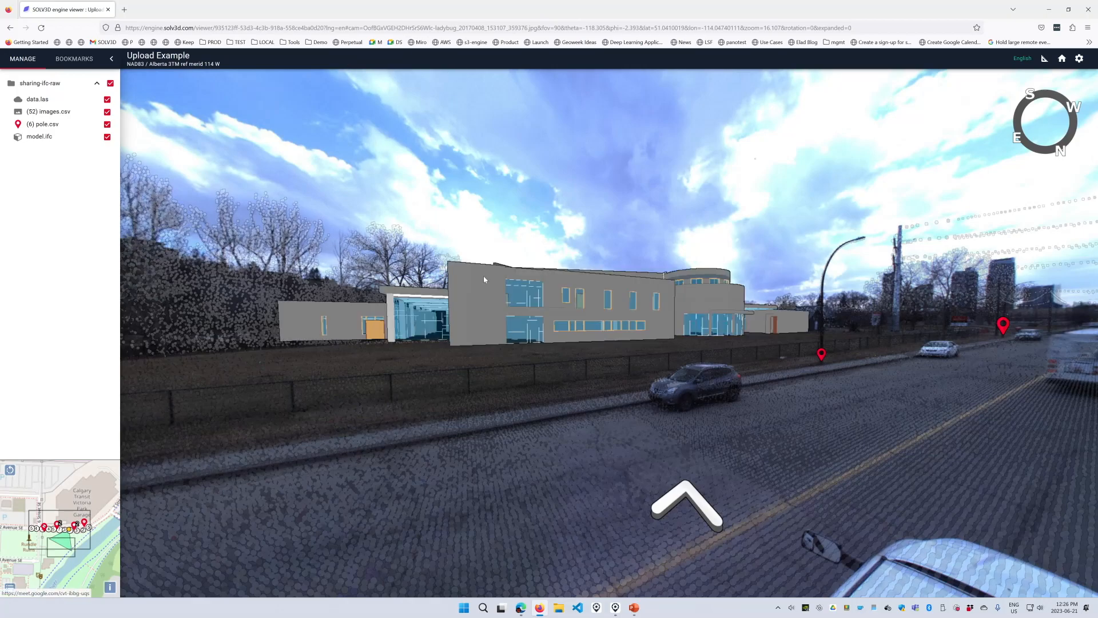
- Move down the street and measure the lamp post's height from top to road (9.3 m)
left_click(798, 345)
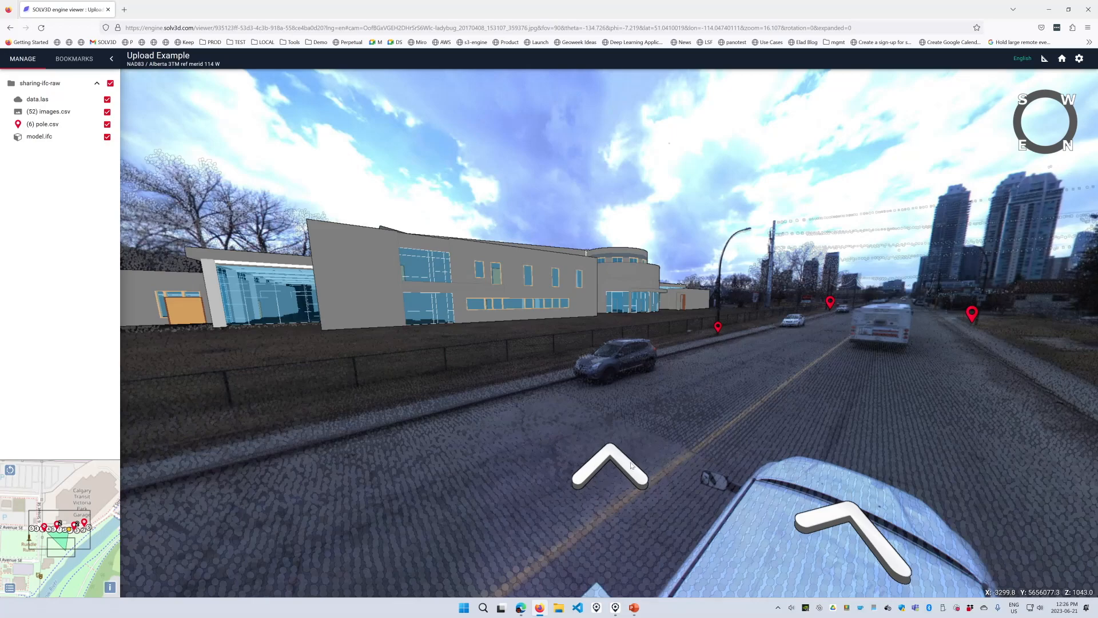
left_click(793, 358)
left_click_drag(794, 358, 744, 351)
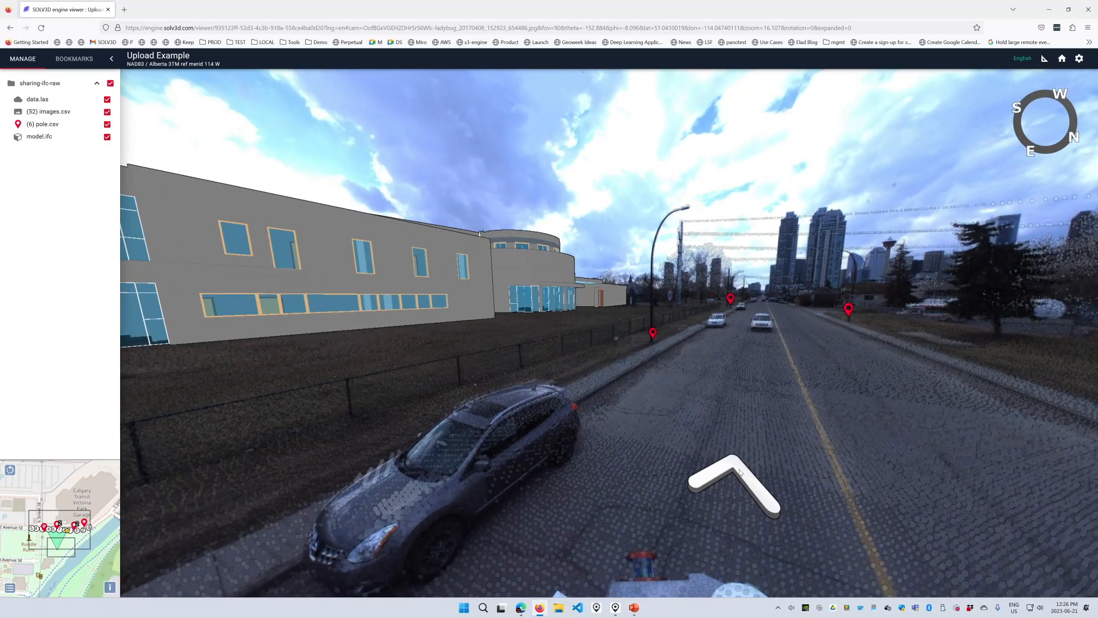
left_click(1046, 60)
left_click(101, 102)
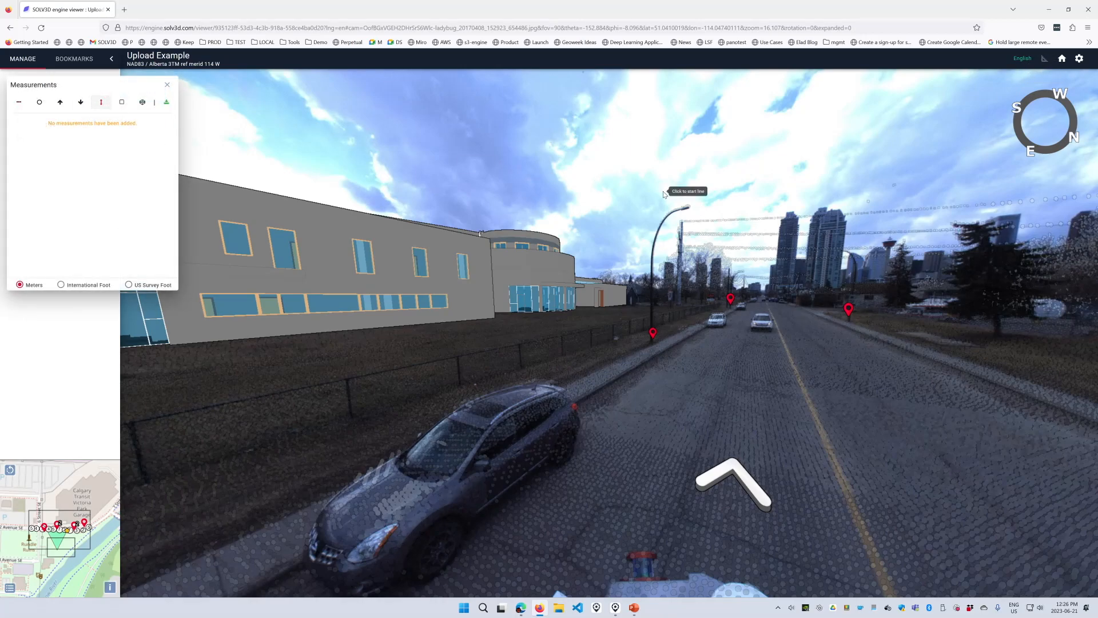
left_click(688, 207)
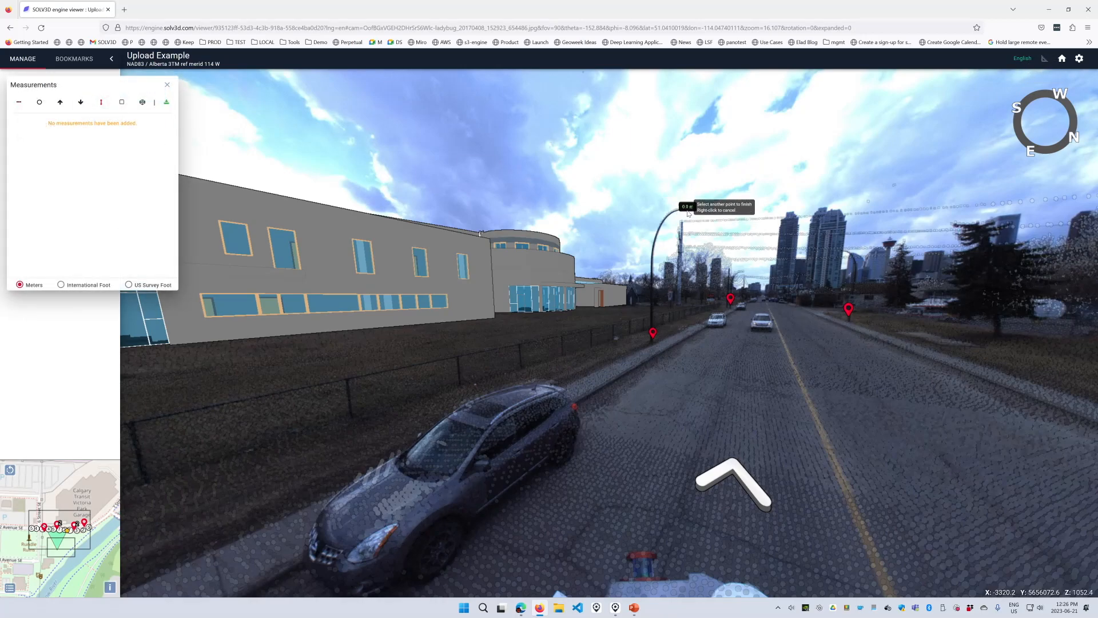
left_click(775, 408)
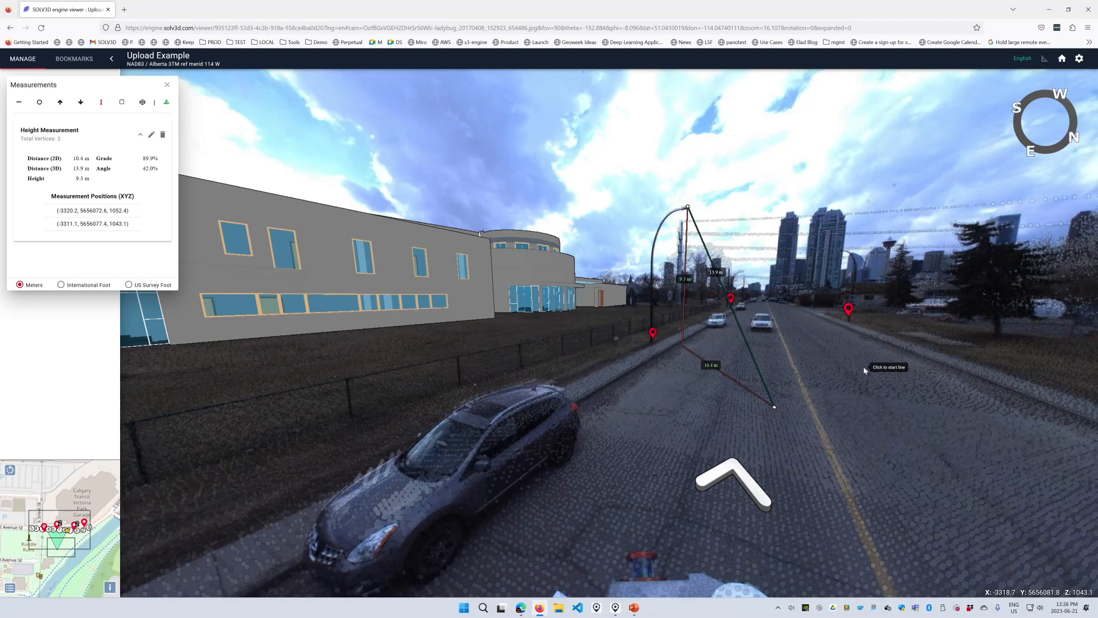
- Bring the desktop viewer to the front and close the finished Export Status dialog
left_click(617, 611)
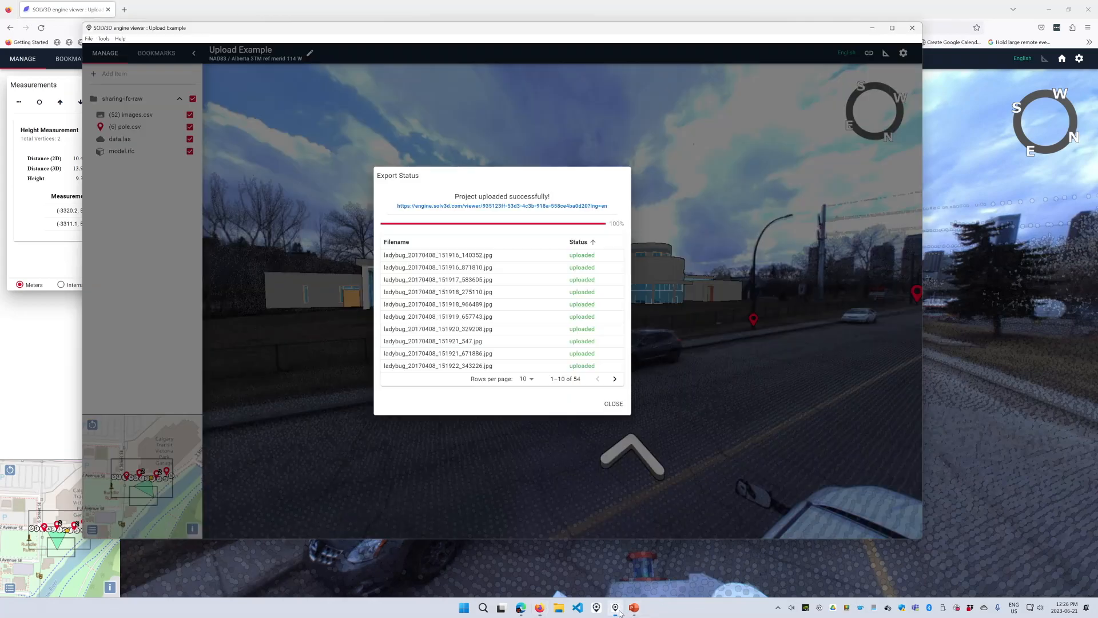
left_click(614, 405)
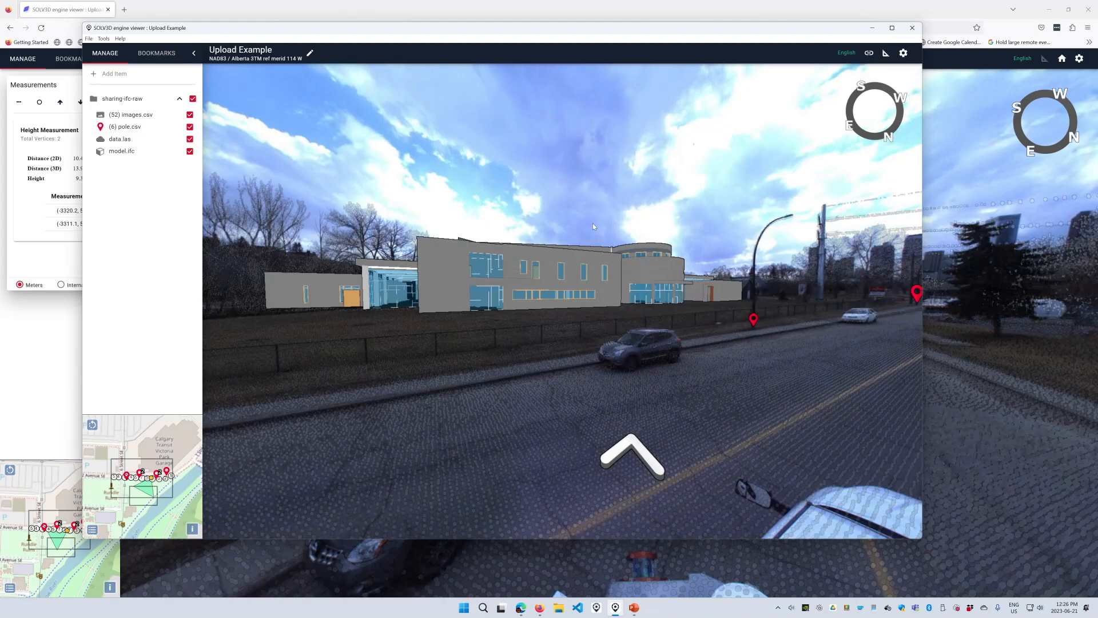